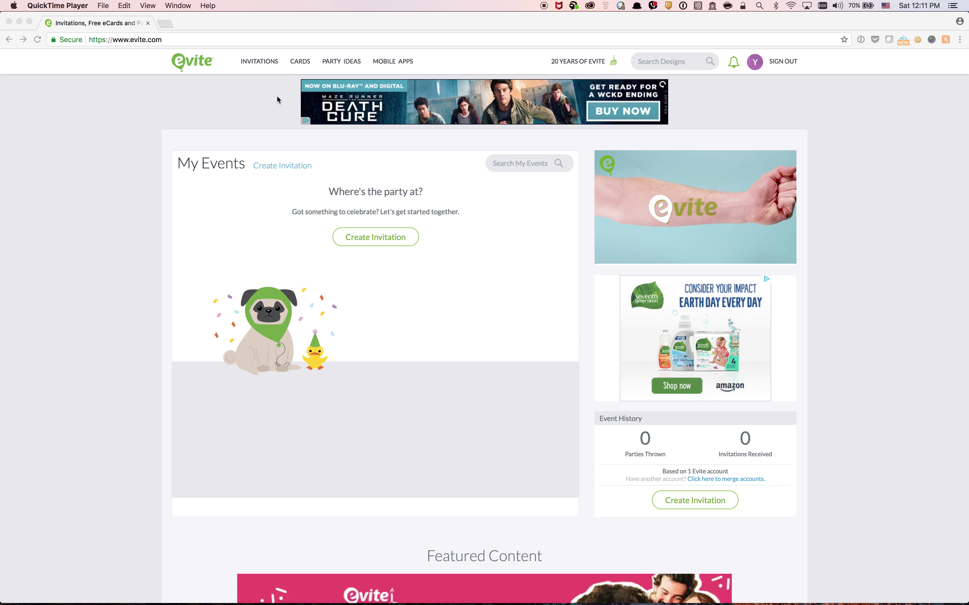
Choose the blue hearts-and-stars premium design from Evite's Thank You Cards
left_click(303, 63)
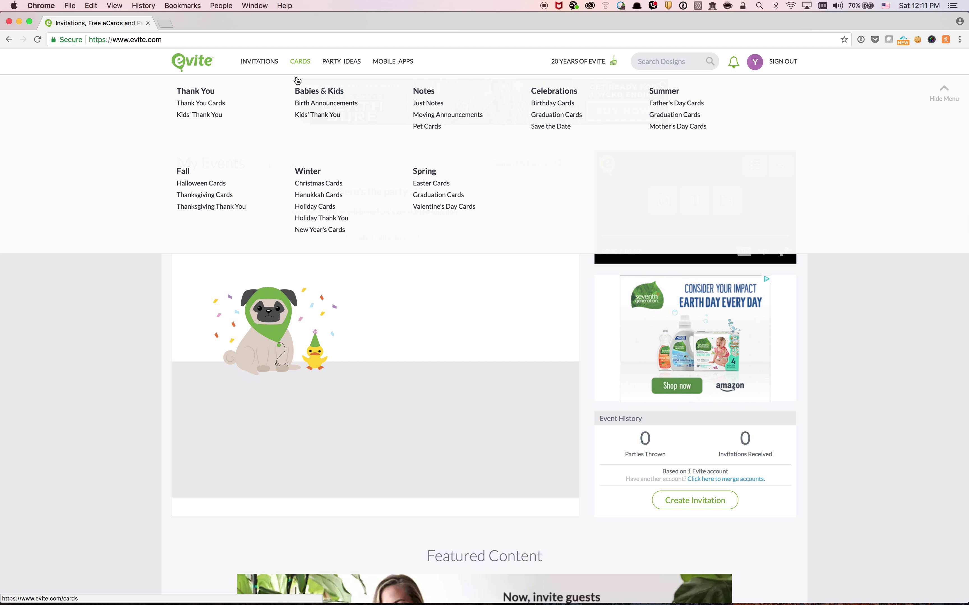
left_click(220, 105)
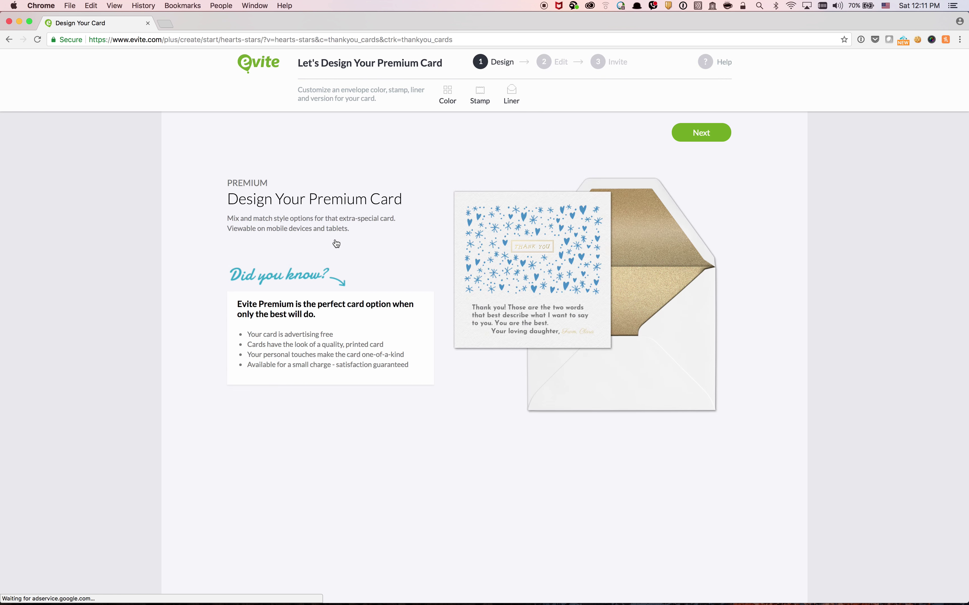
left_click(699, 133)
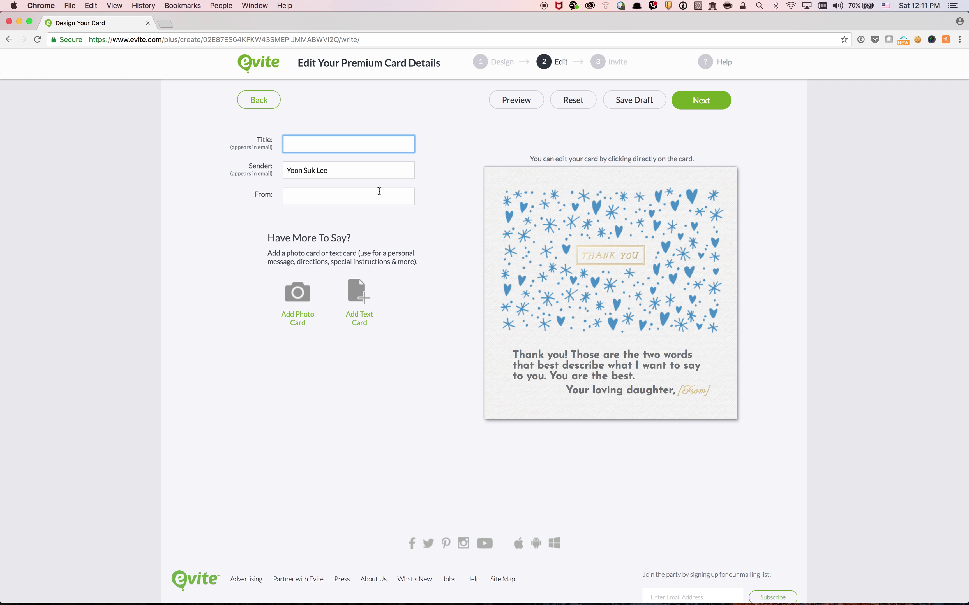
Title the card 'Thank you!' and enter the sender's first name in the From field
type("Ta")
key("Tab")
key("Tab")
type("Yoon")
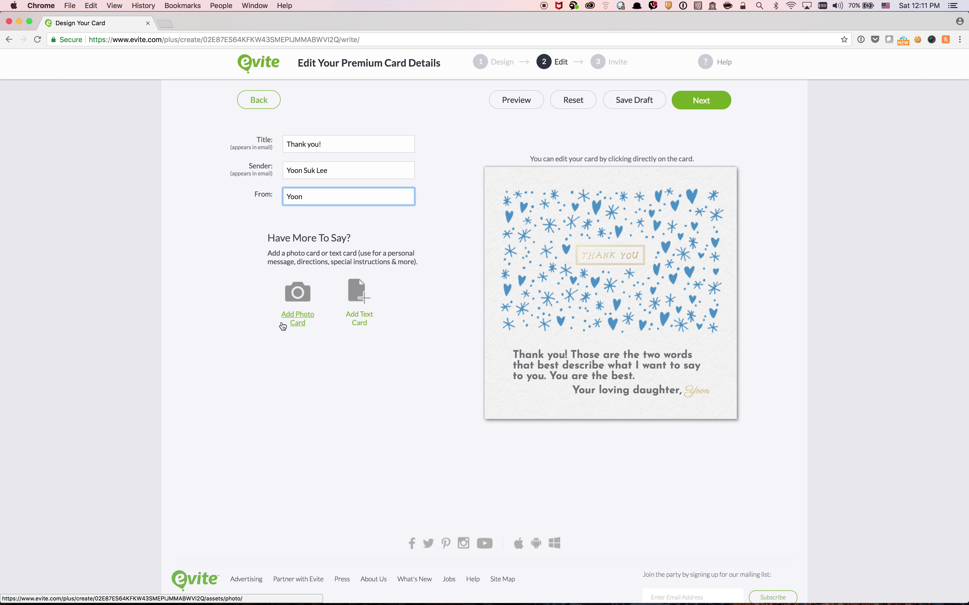
Upload _DSC3660.jpg as a new photo insert card, keeping it unedited
left_click(300, 295)
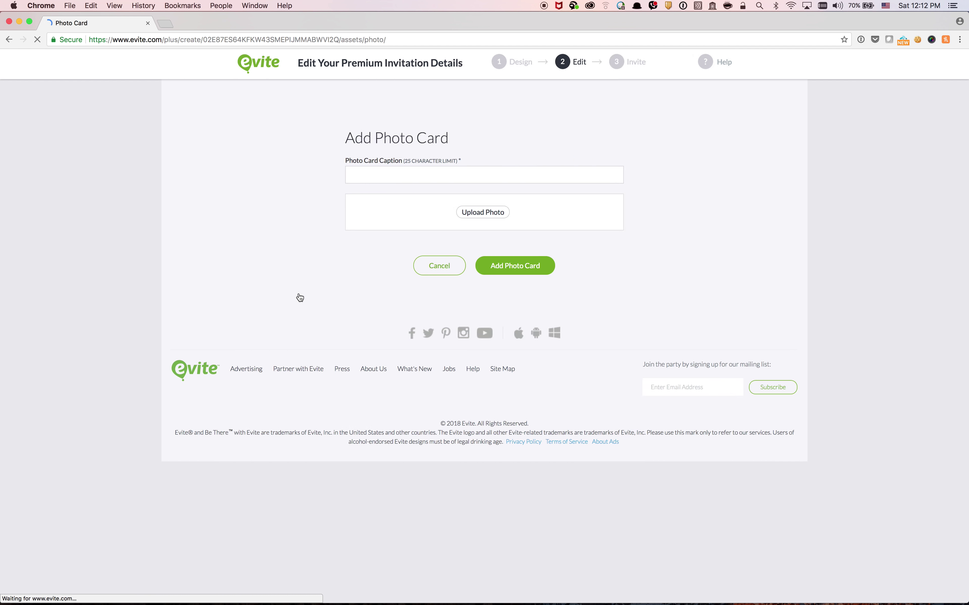
left_click(490, 216)
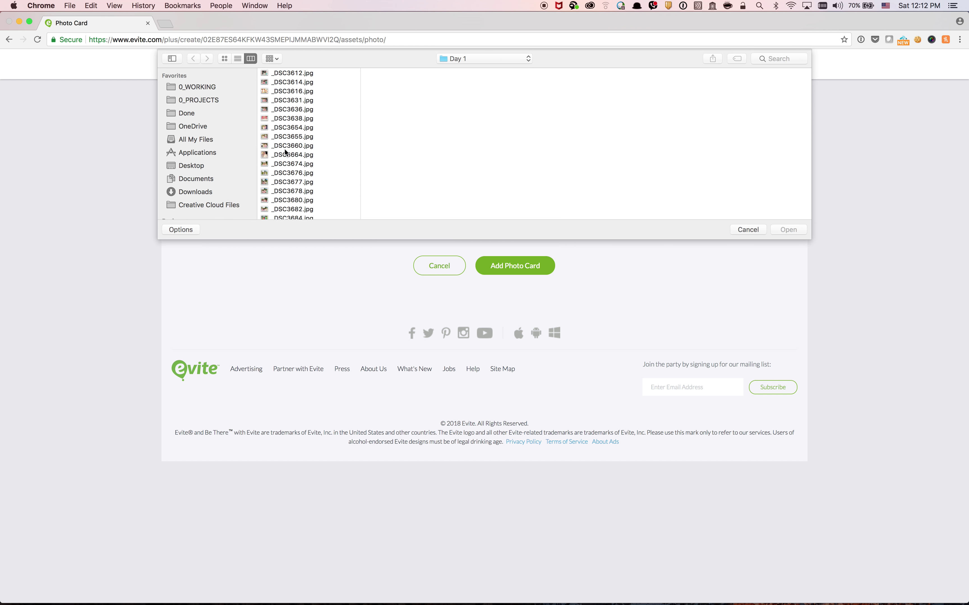
left_click(294, 145)
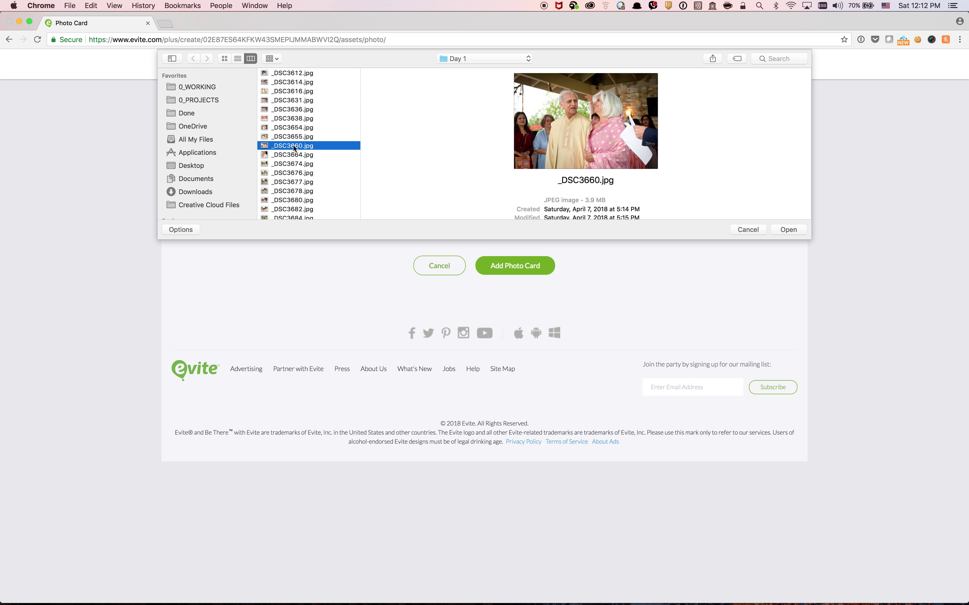
left_click(788, 229)
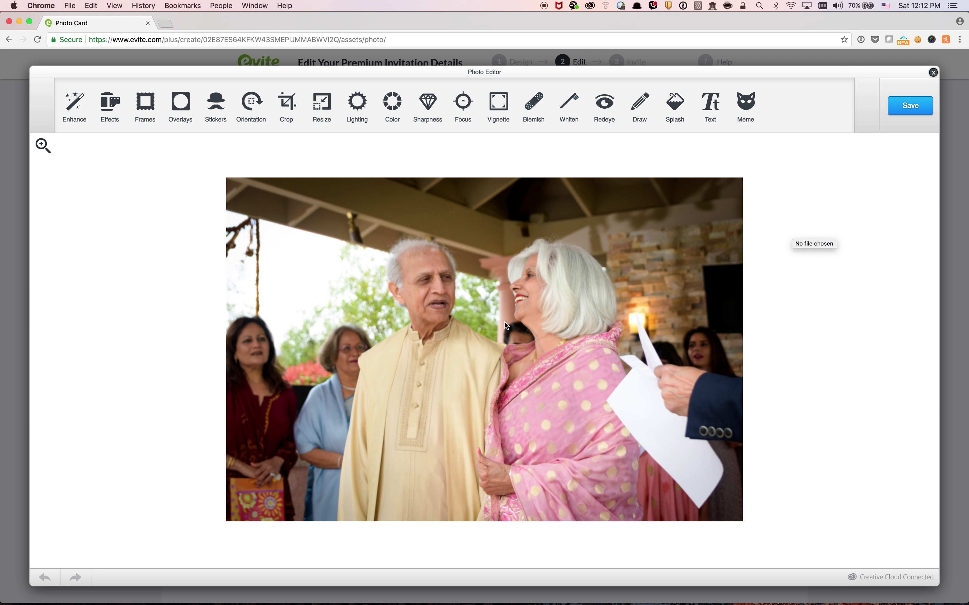
left_click(909, 104)
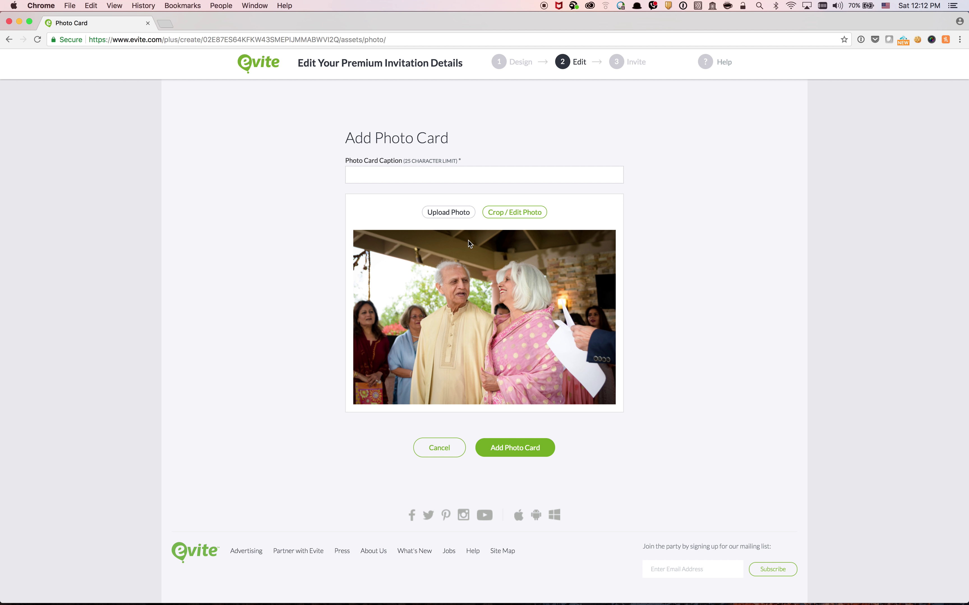
Caption the photo 'photo1' and add the photo card
left_click(401, 180)
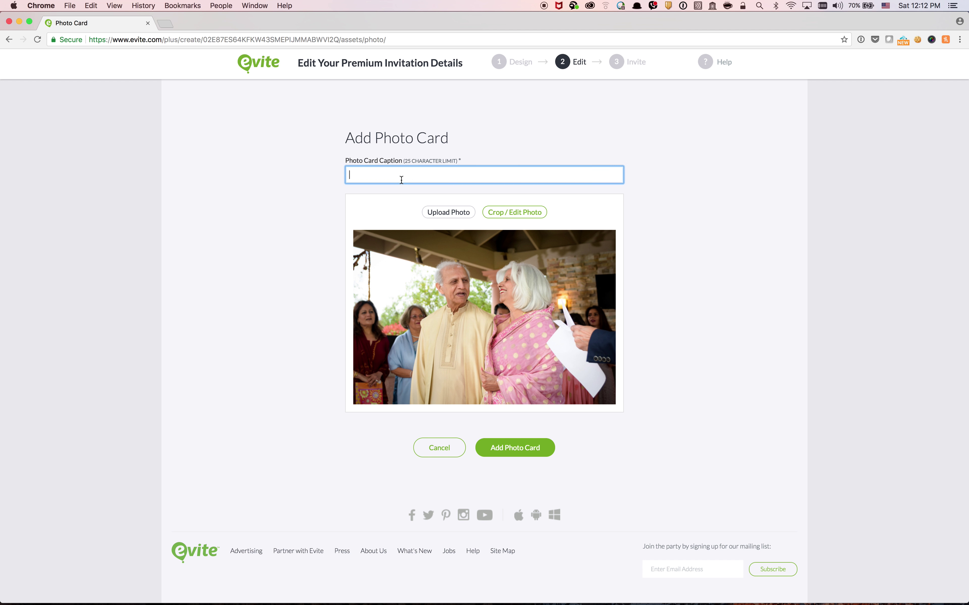
type("pho")
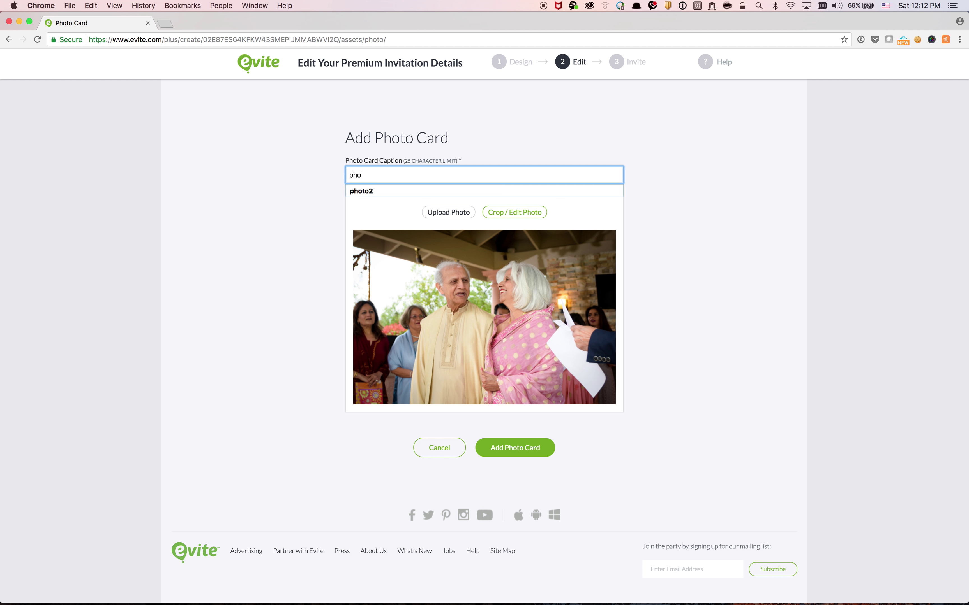
type("to1")
left_click(672, 246)
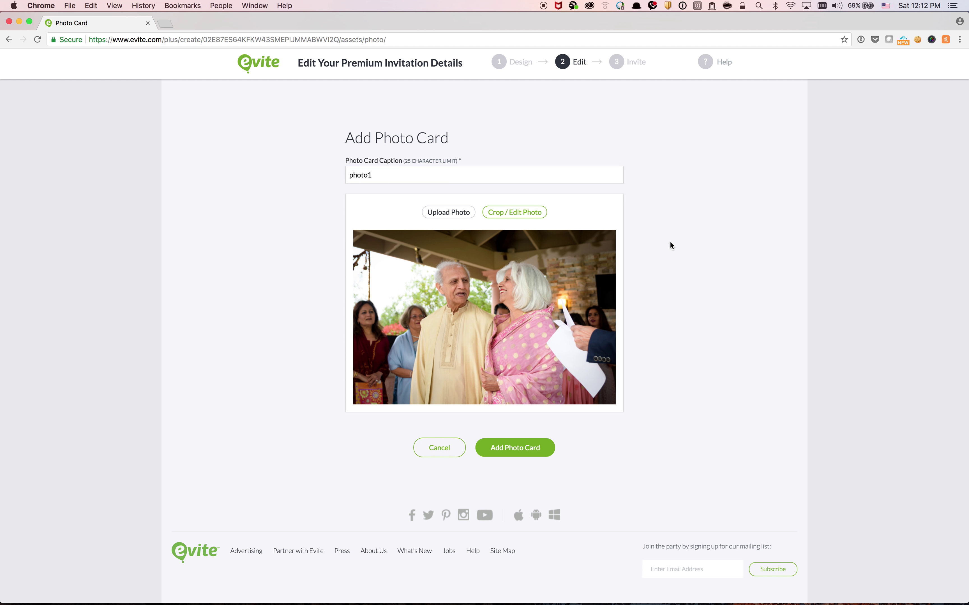
left_click(523, 455)
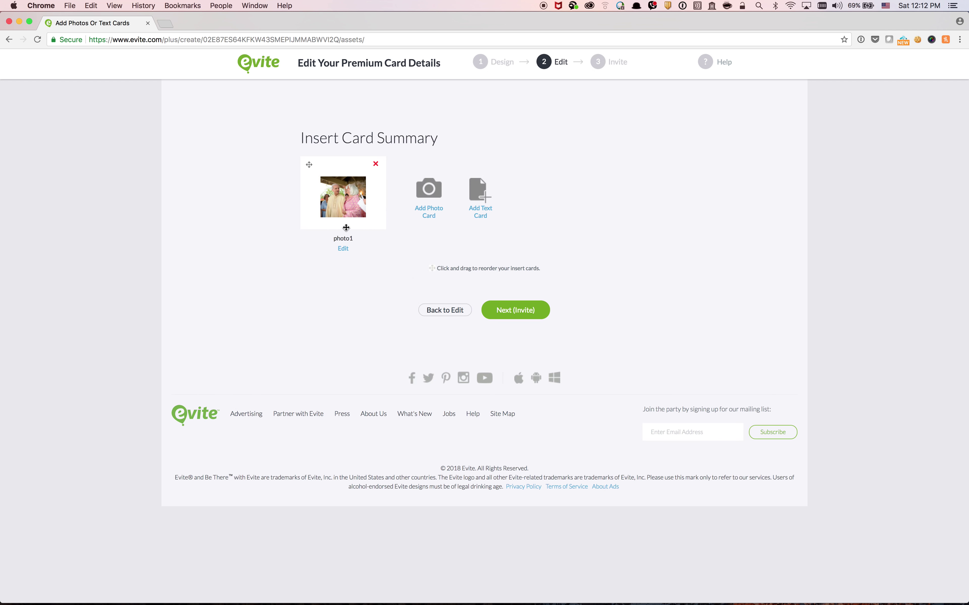
Upload _DSC3664.jpg for a second photo insert card, keeping it unedited
left_click(432, 212)
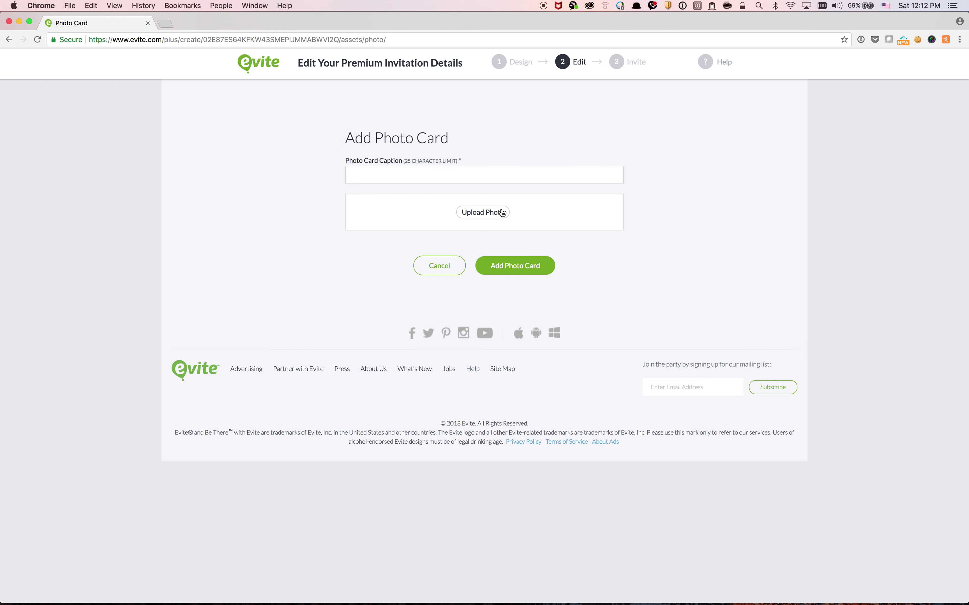
left_click(484, 213)
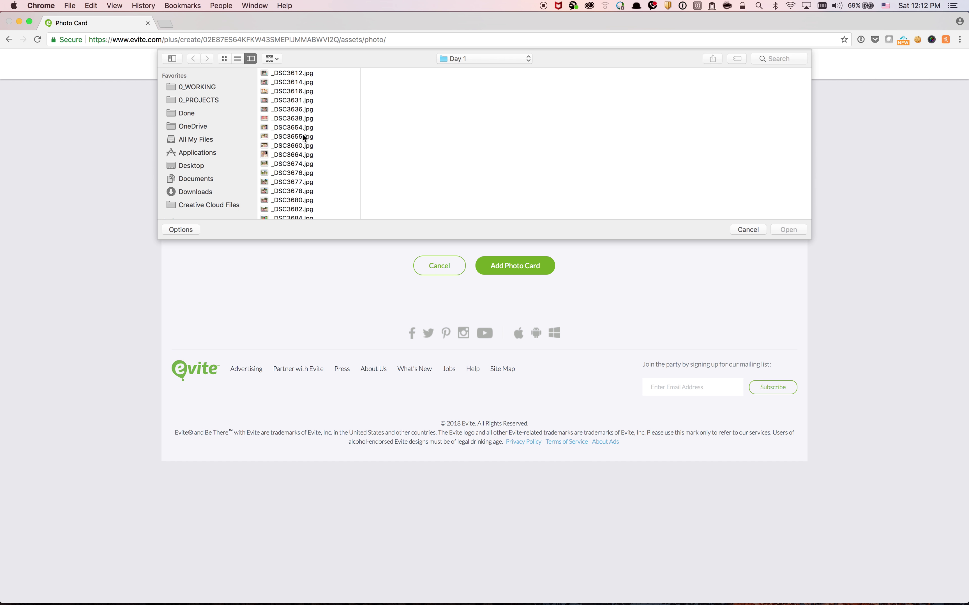
left_click(295, 156)
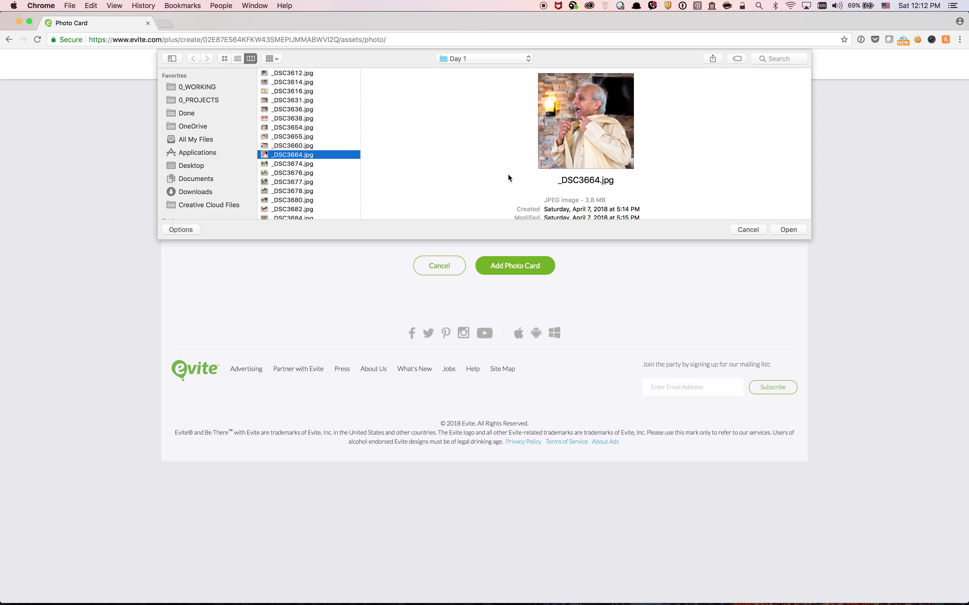
left_click(785, 229)
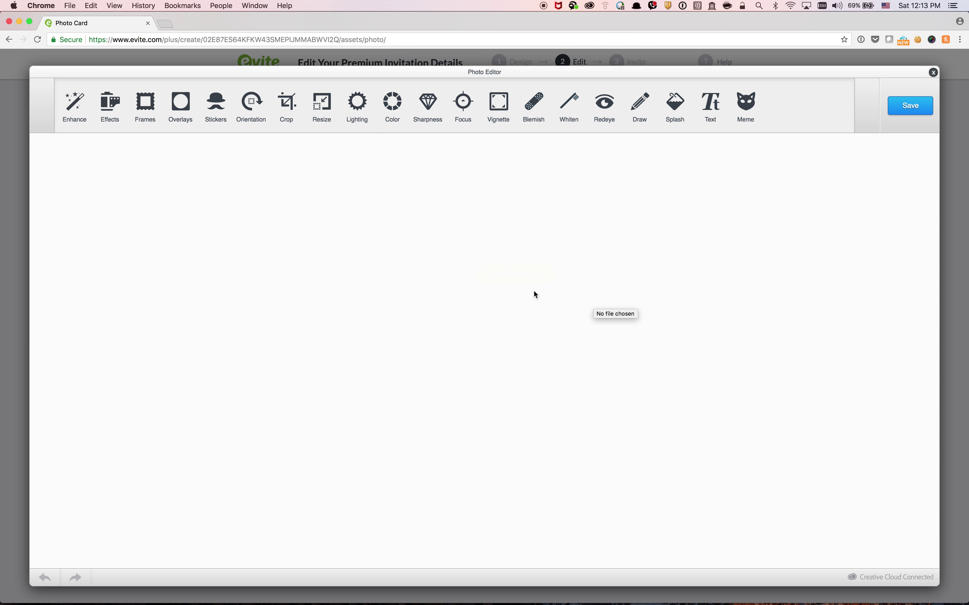
left_click(913, 112)
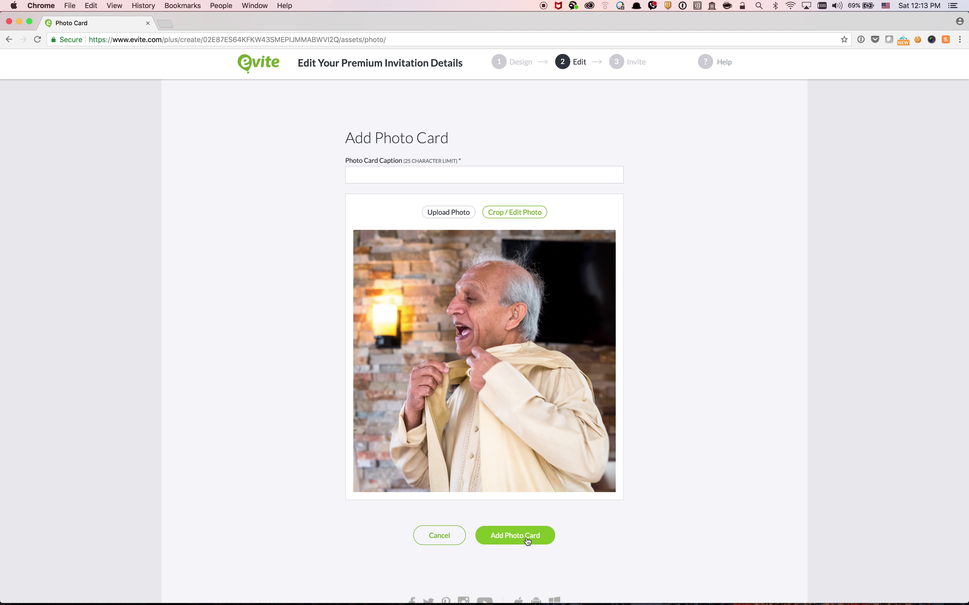
Caption the second photo 'Photo2' and save the insert card
left_click(528, 542)
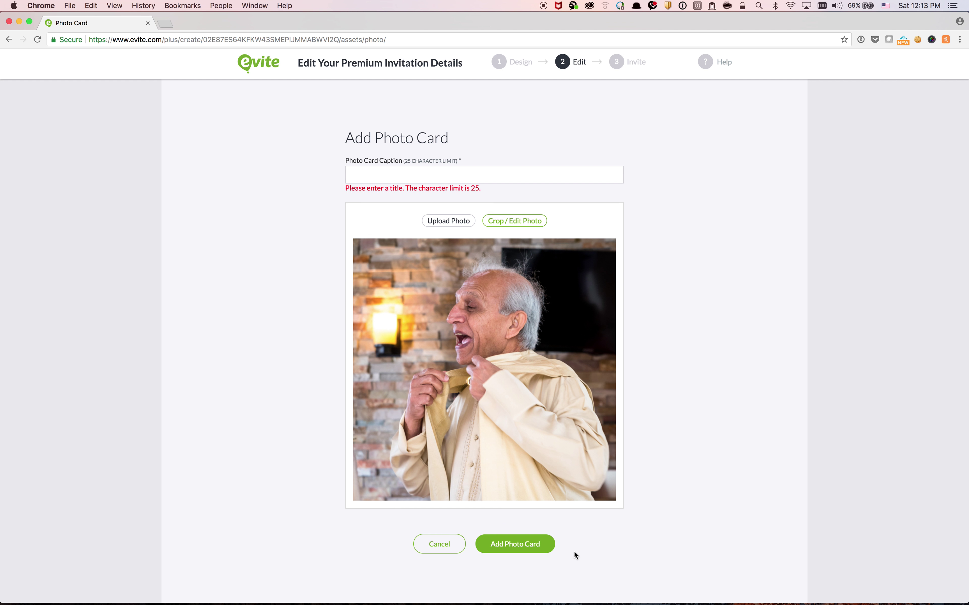
left_click(456, 181)
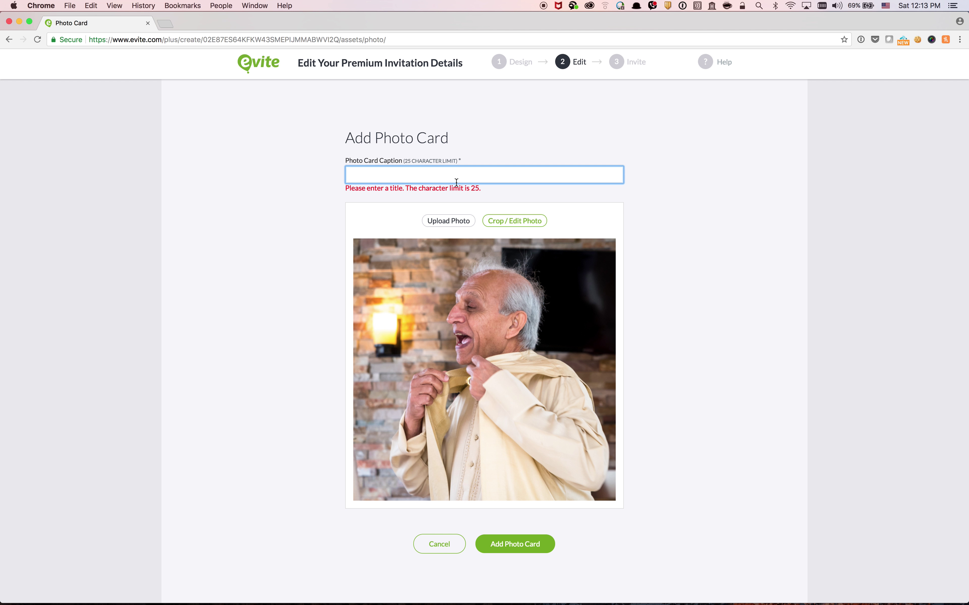
type("Photo2")
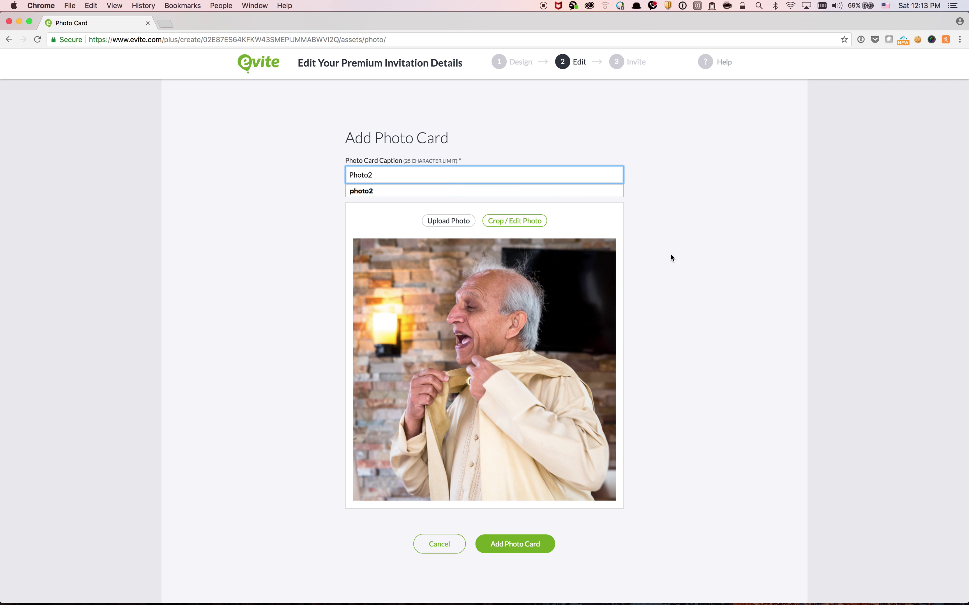
left_click(685, 314)
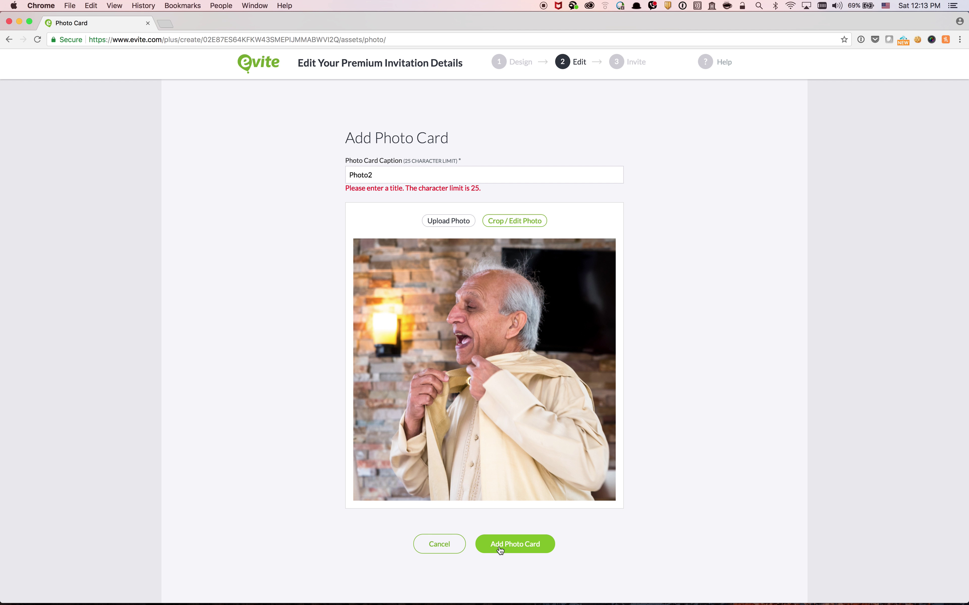
left_click(509, 548)
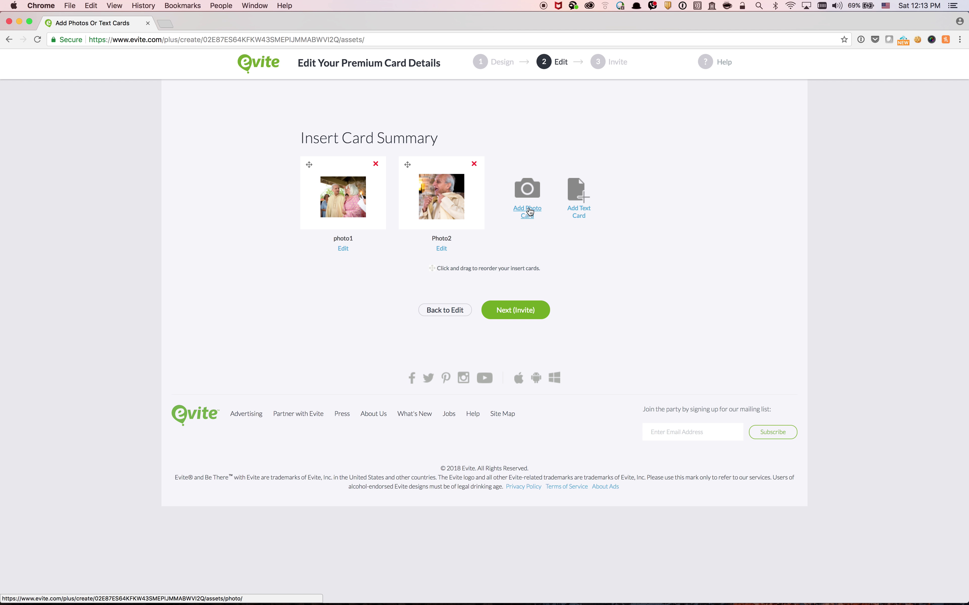
left_click(529, 211)
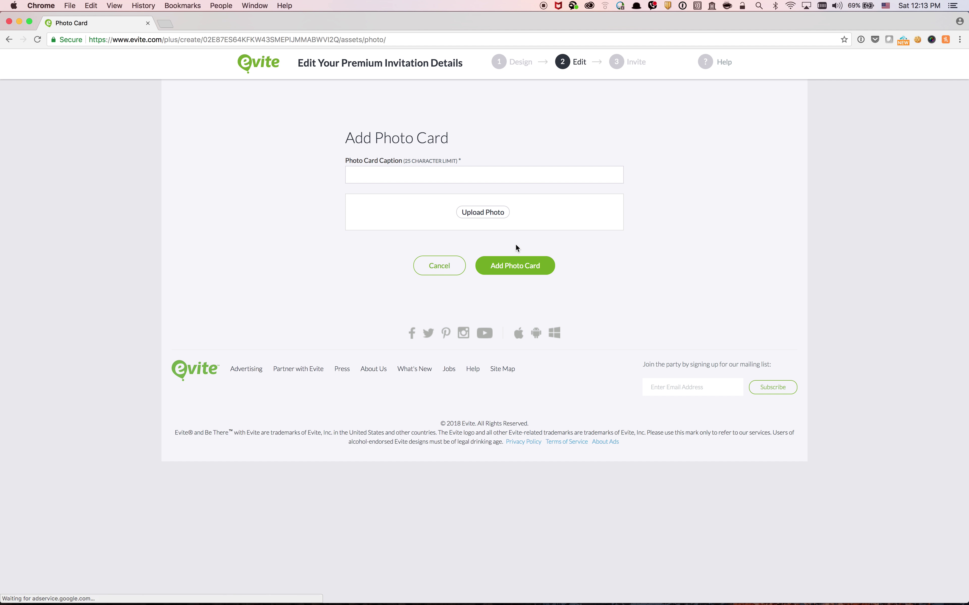
left_click(487, 215)
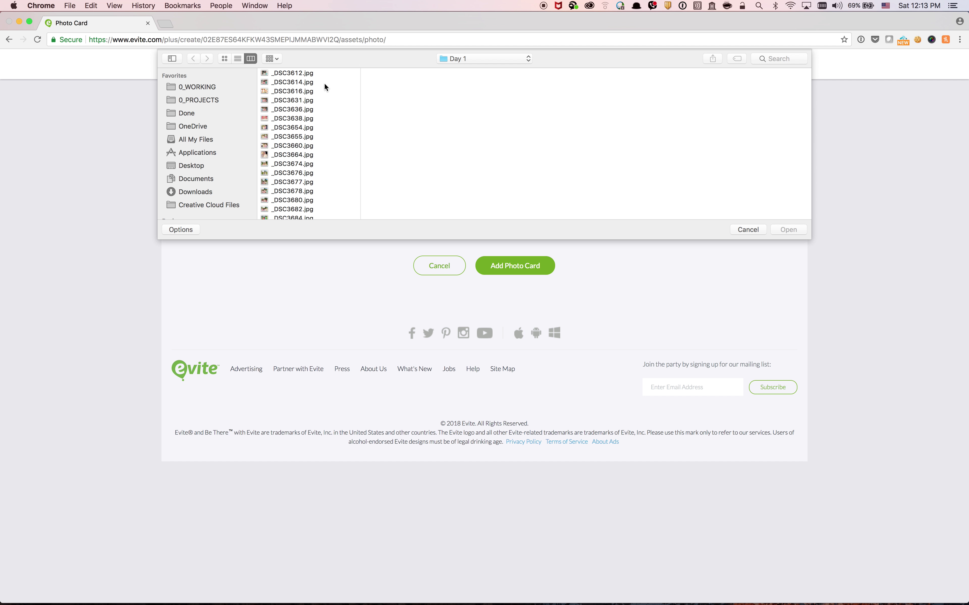
scroll(318, 168, "down", 10)
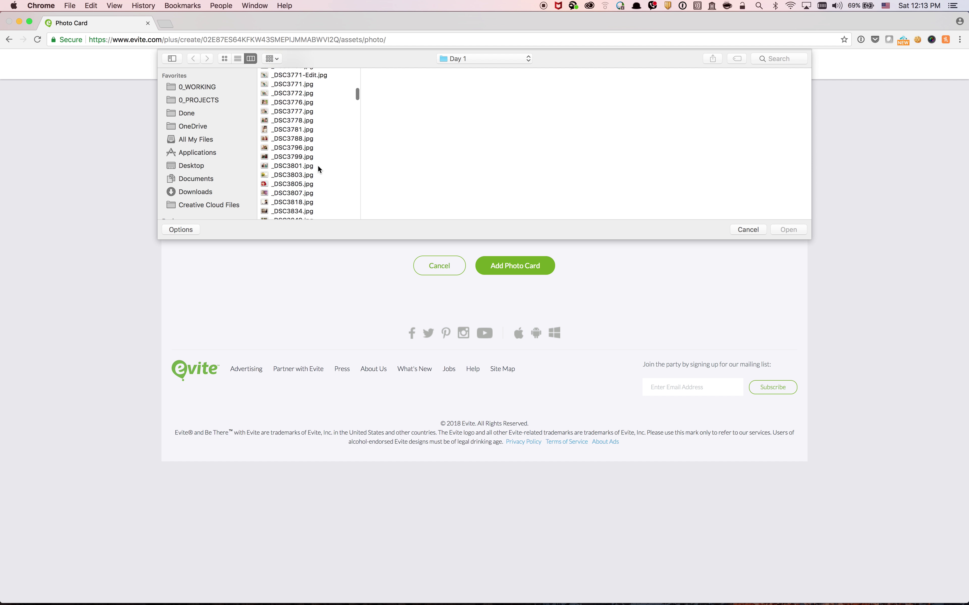
scroll(318, 166, "up", 5)
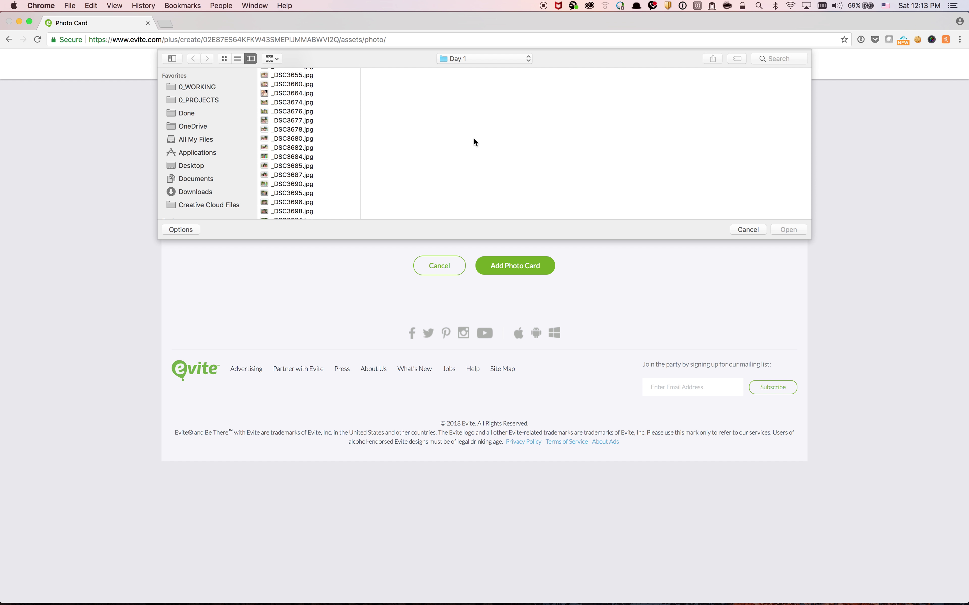
left_click(742, 229)
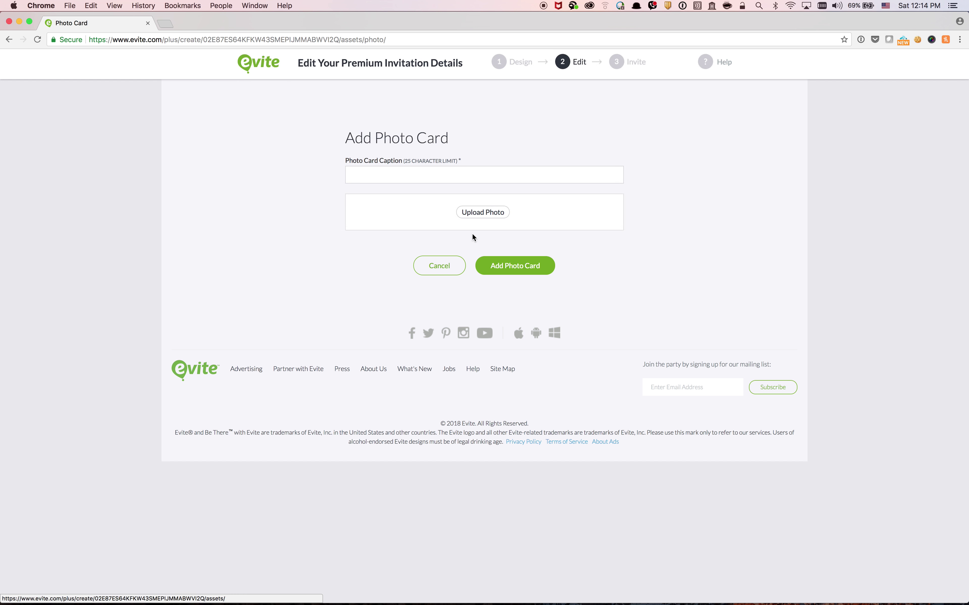
left_click(490, 215)
scroll(324, 167, "down", 3)
left_click(308, 168)
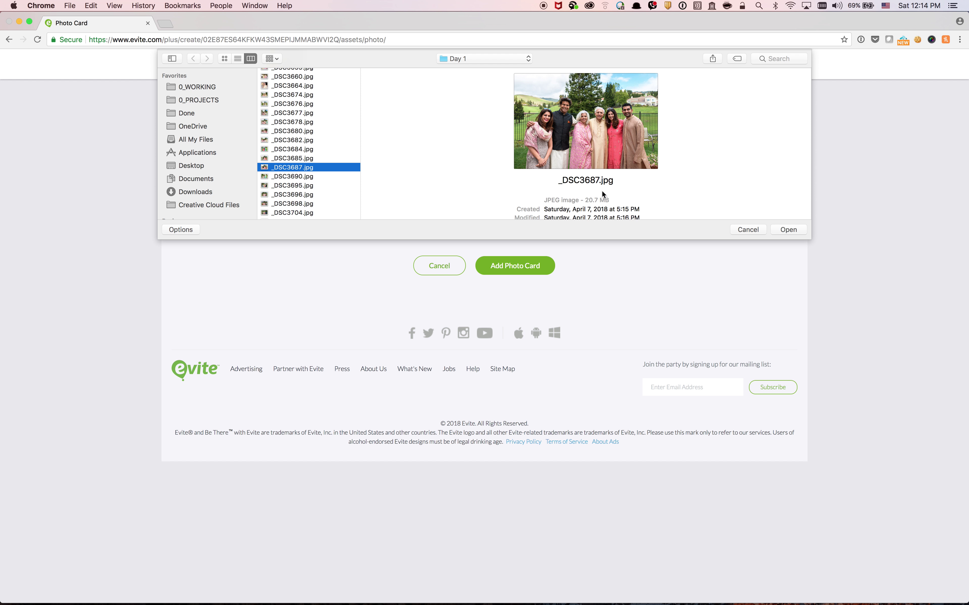
left_click(784, 230)
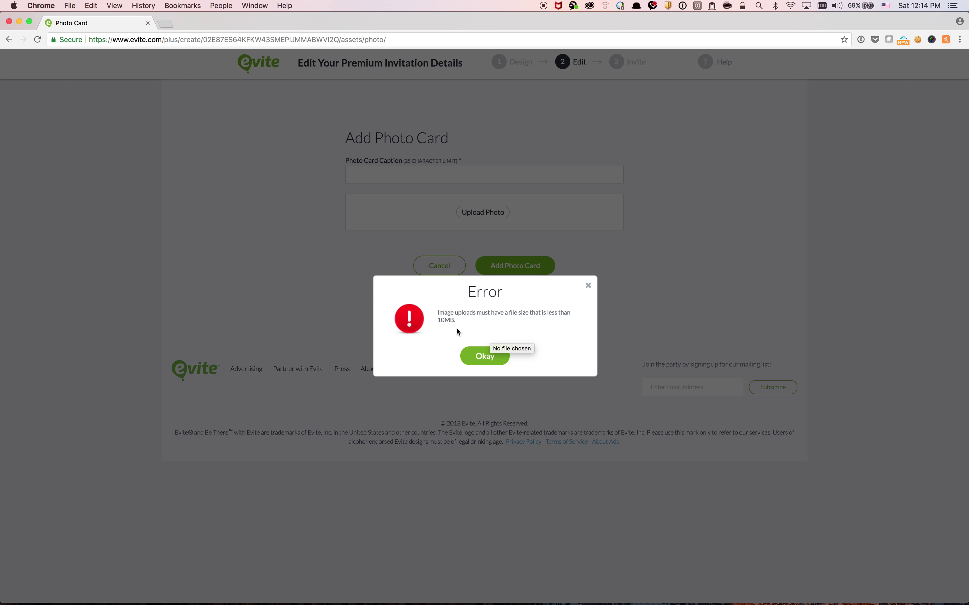
left_click(482, 357)
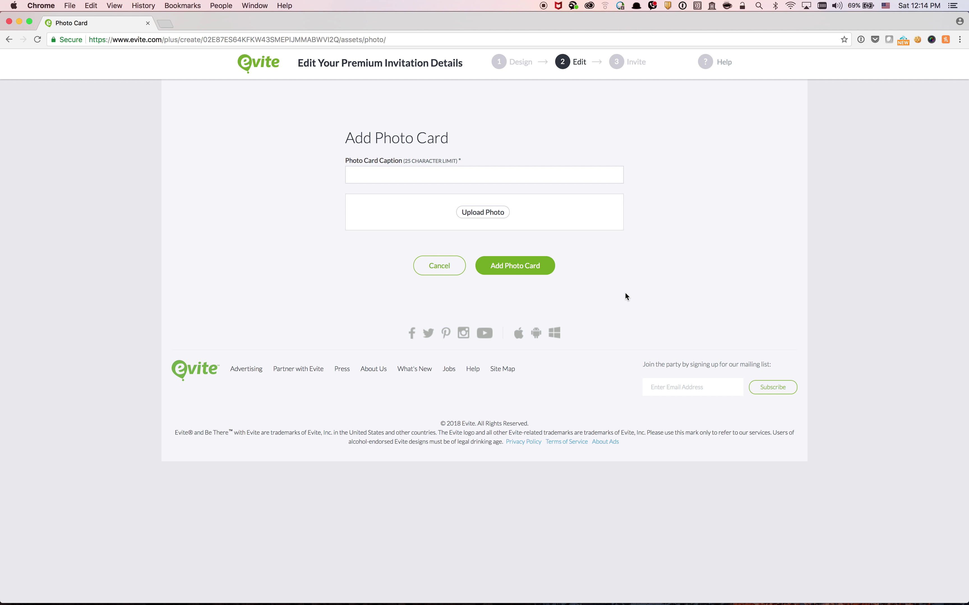
left_click(443, 266)
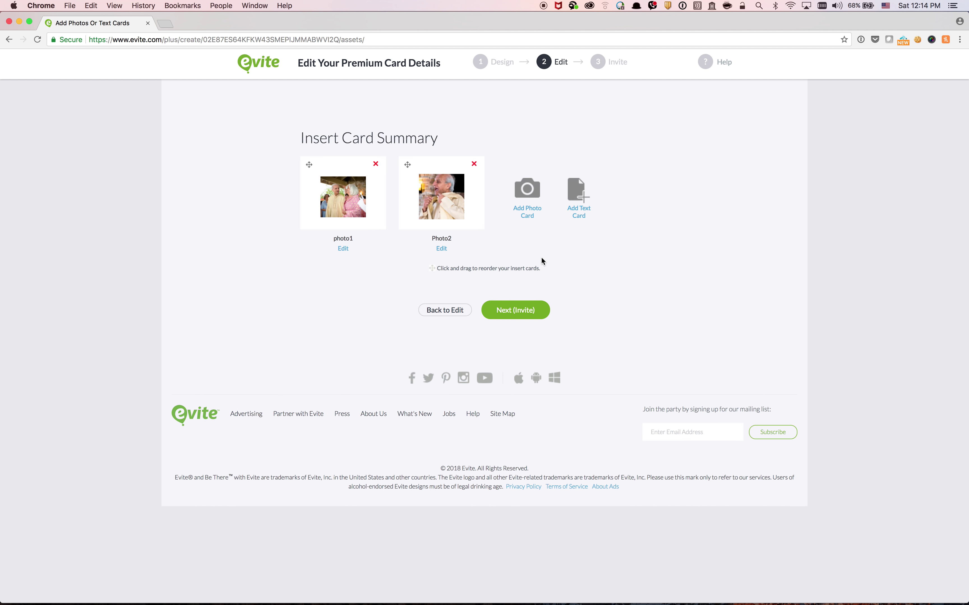
Add the recipient's Gmail address to the recipient list and proceed to checkout
left_click(527, 316)
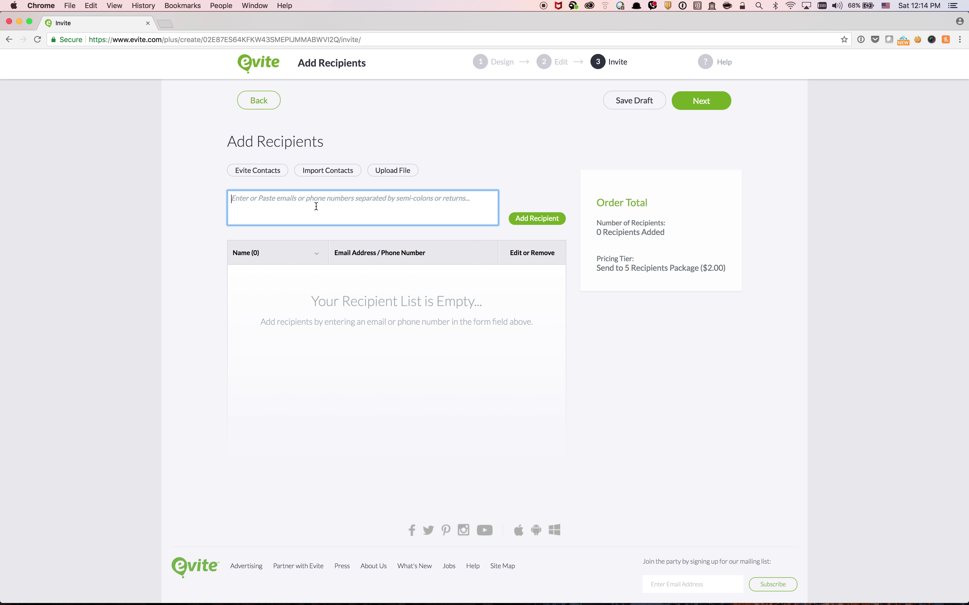
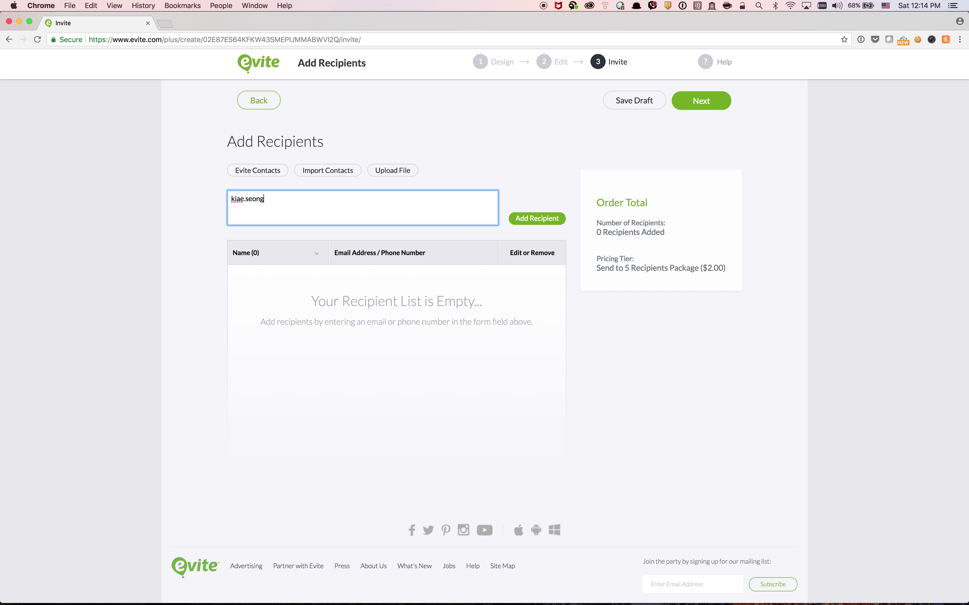
left_click(541, 219)
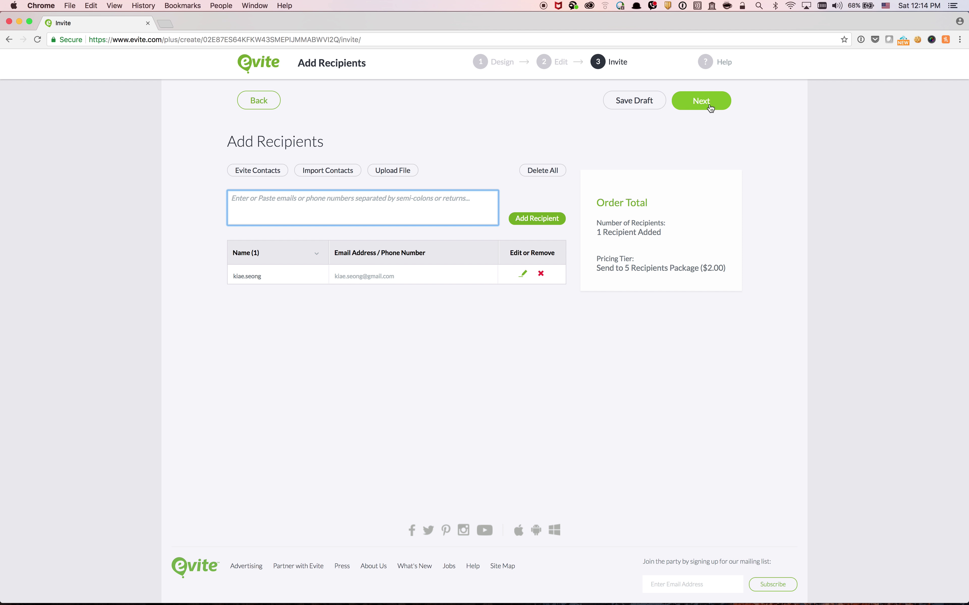
left_click(709, 106)
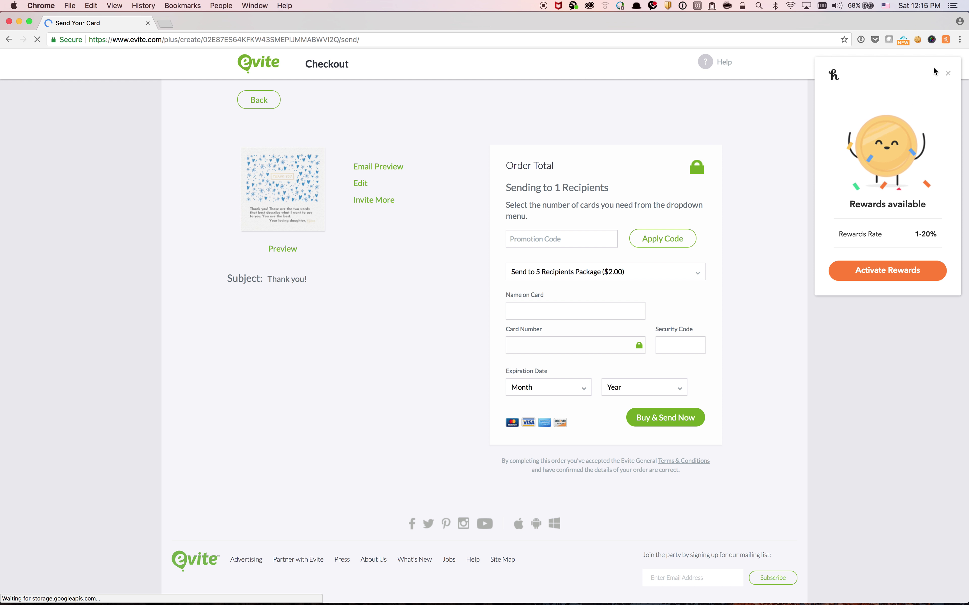
Close the Honey rewards panel and open the card's envelope preview
left_click(948, 75)
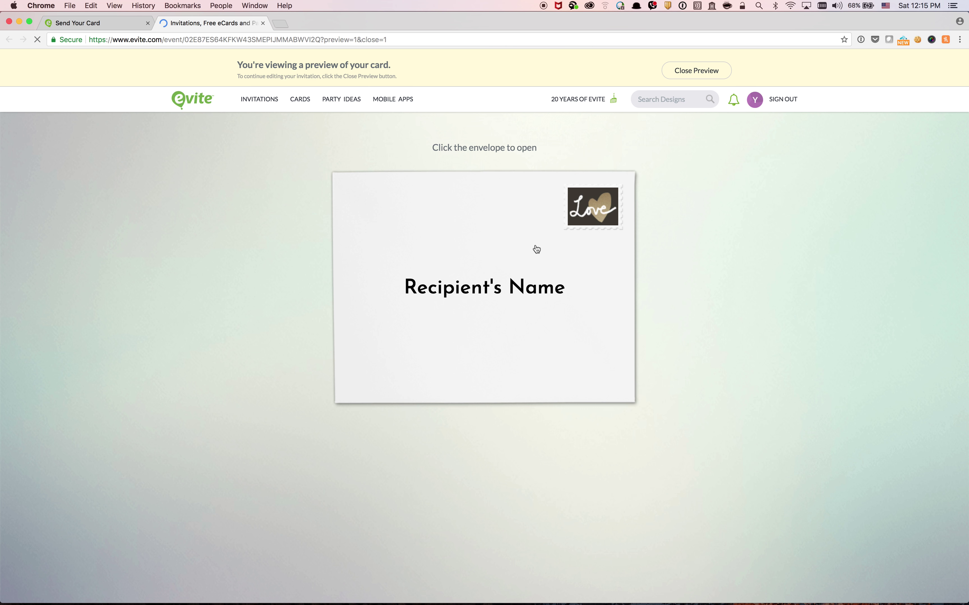
left_click(478, 283)
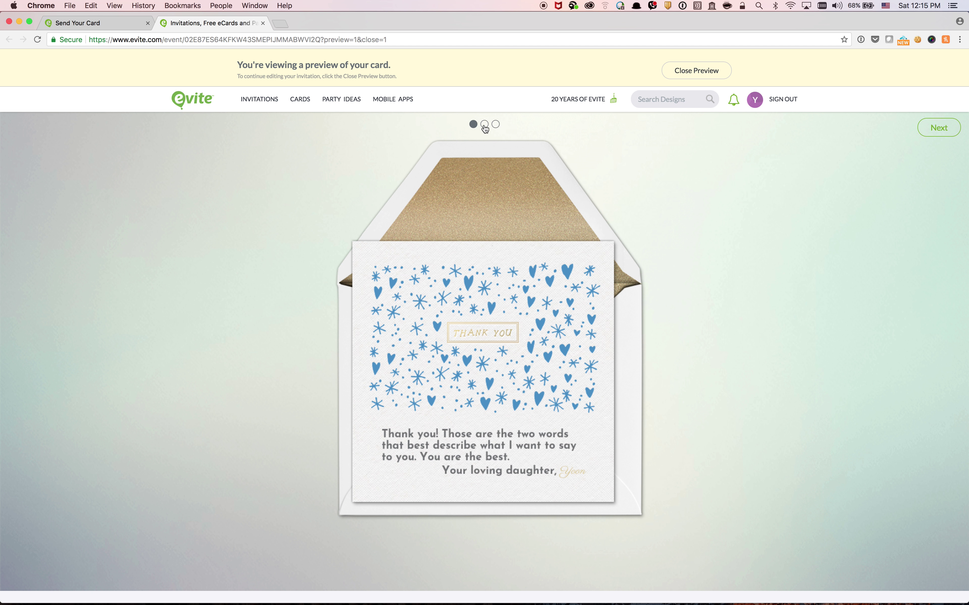
Page through the photo1 and Photo2 inserts, then close the preview back to checkout
left_click(934, 132)
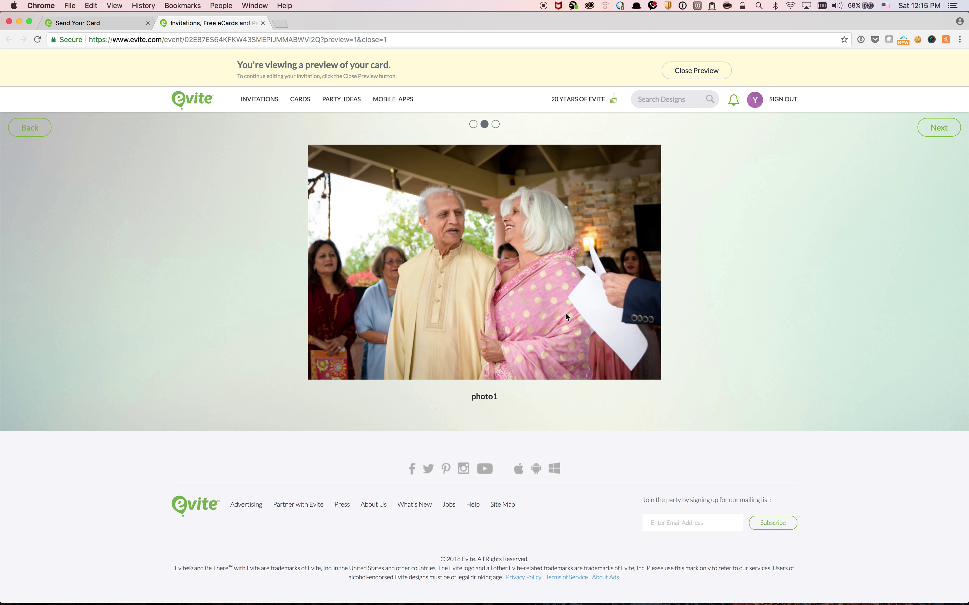
left_click(938, 132)
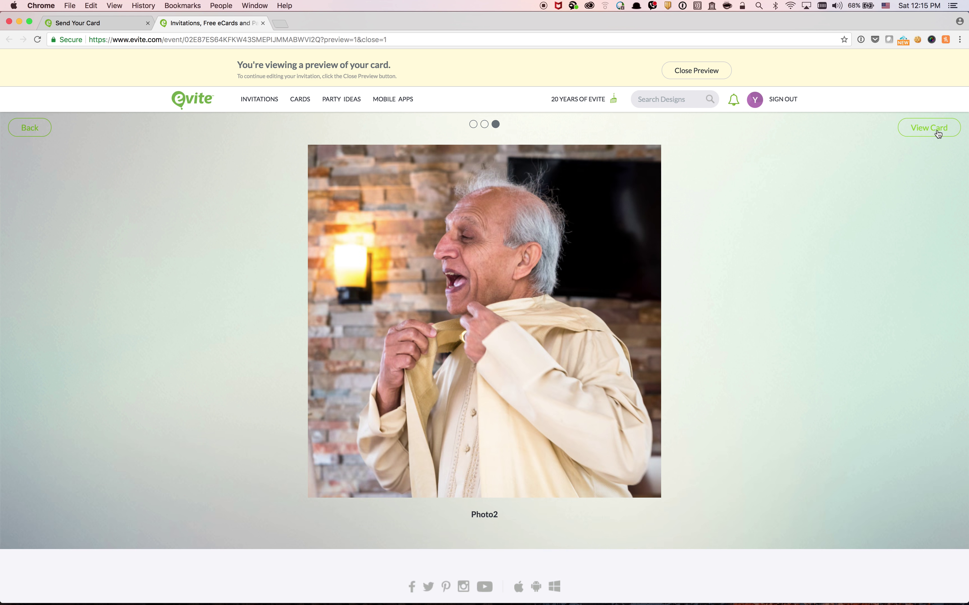
left_click(938, 134)
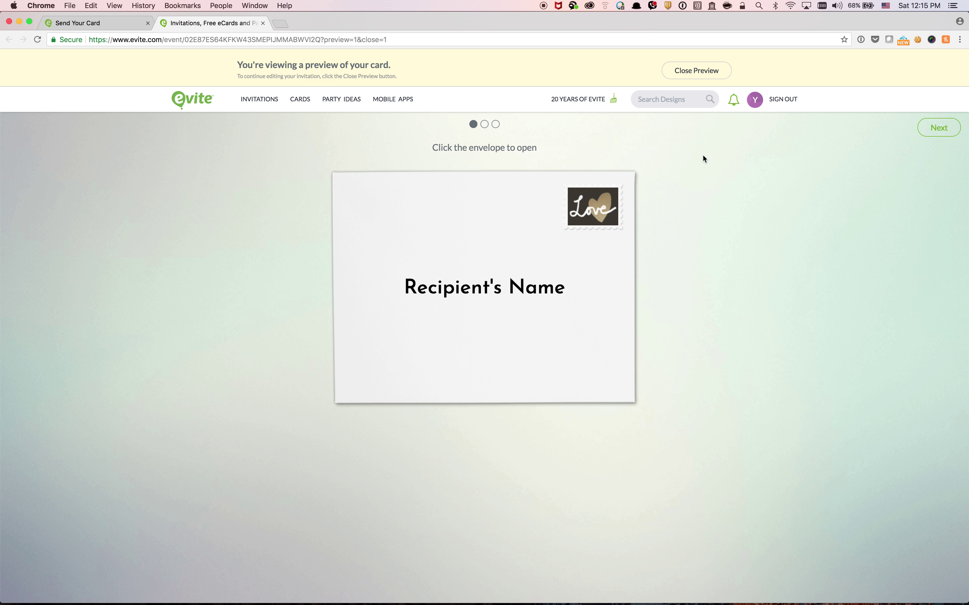
left_click(688, 73)
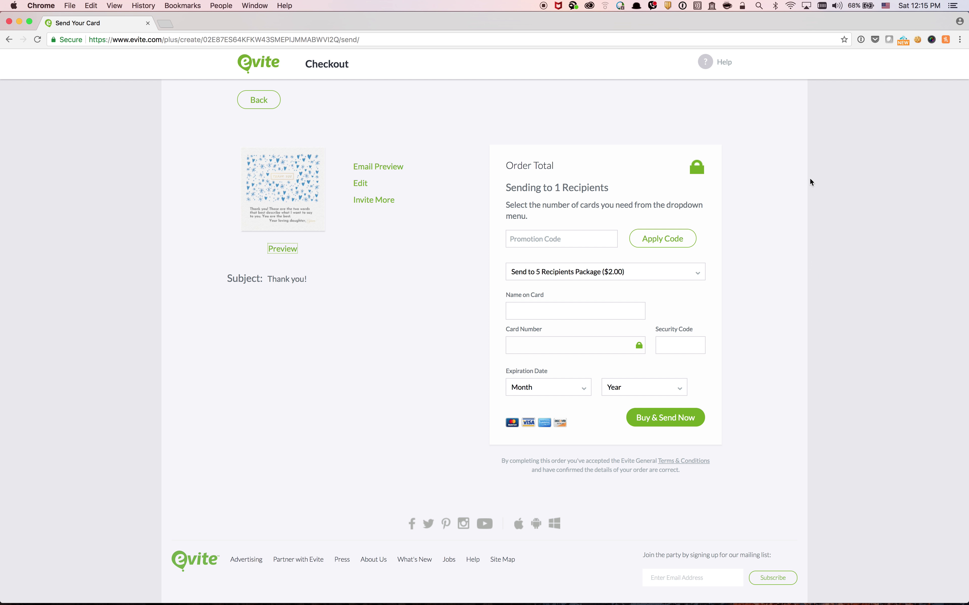